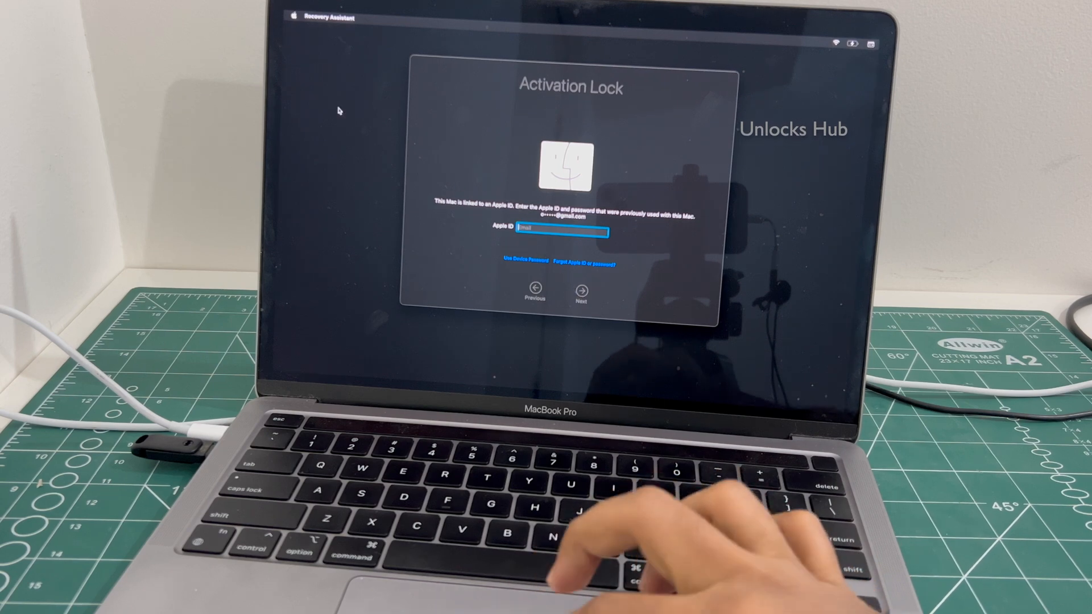
# Shut down the Mac from the Apple menu in Recovery Assistant.
pyautogui.click(294, 17)
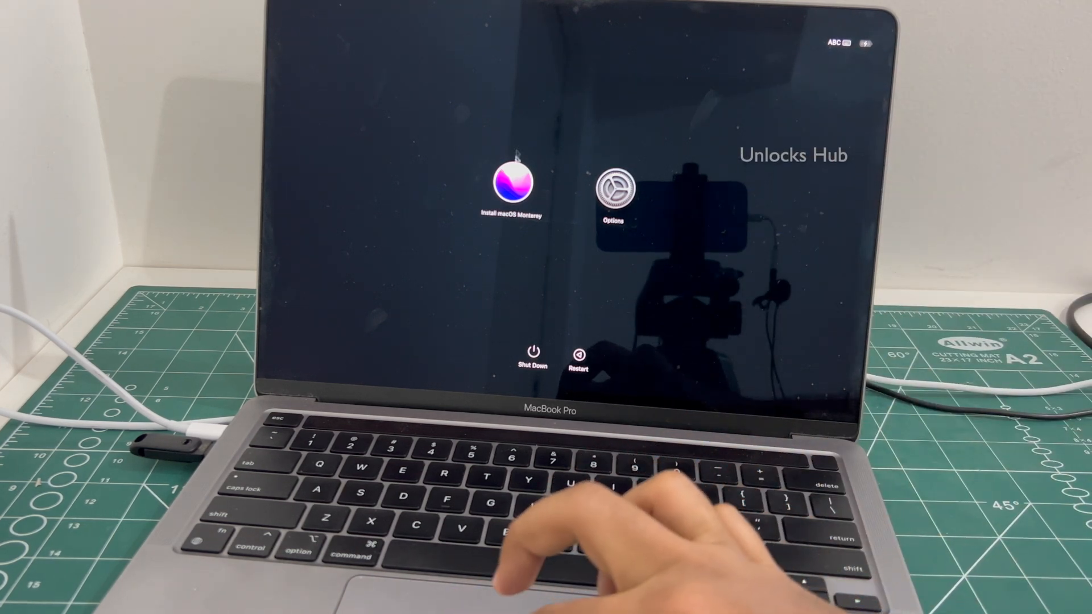
# Boot the Install macOS Monterey USB installer with English as the language.
pyautogui.click(514, 181)
pyautogui.press('Return')
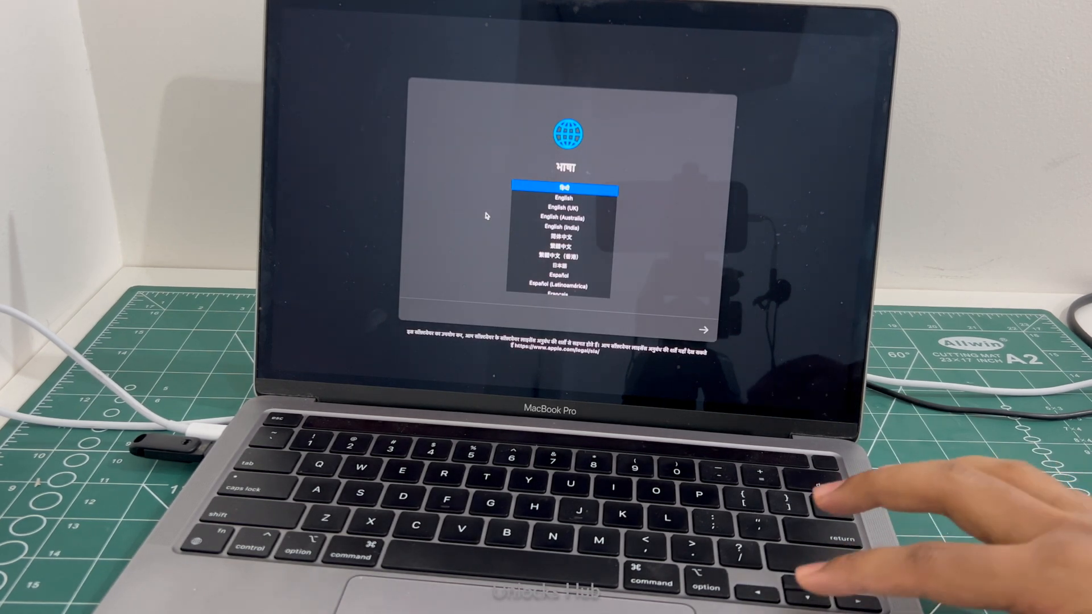
pyautogui.press('Down')
pyautogui.press('Return')
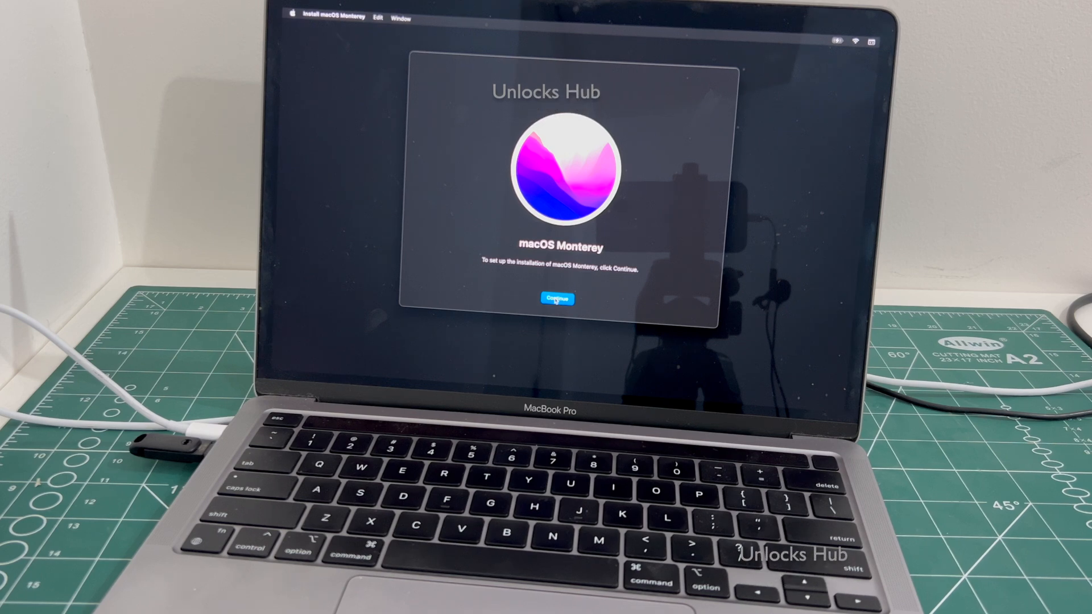
# Accept the license agreement and start installing Monterey onto Macintosh HD.
pyautogui.click(557, 300)
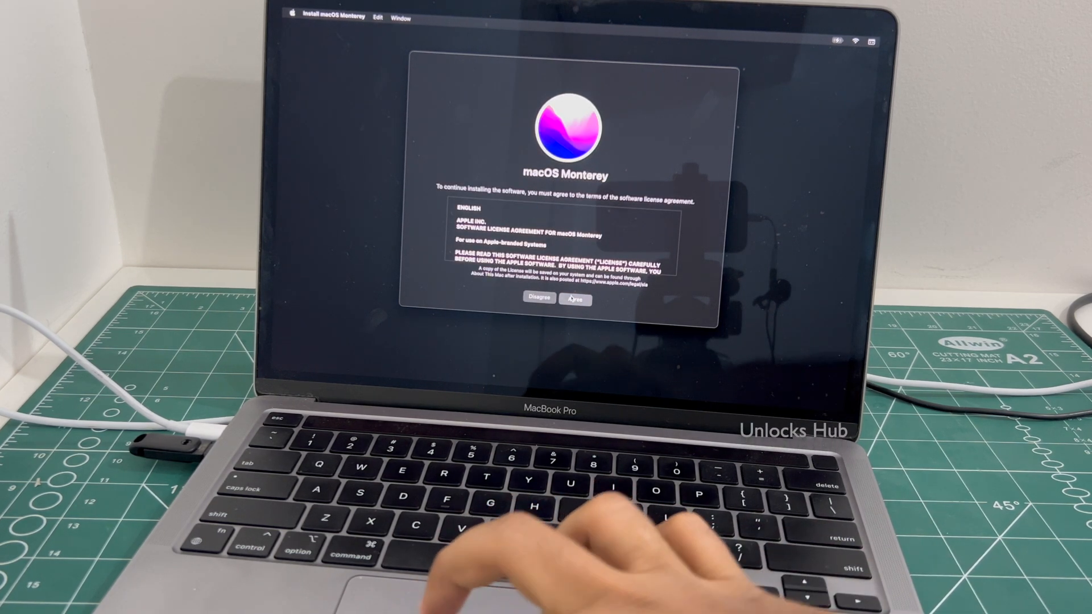
pyautogui.click(574, 299)
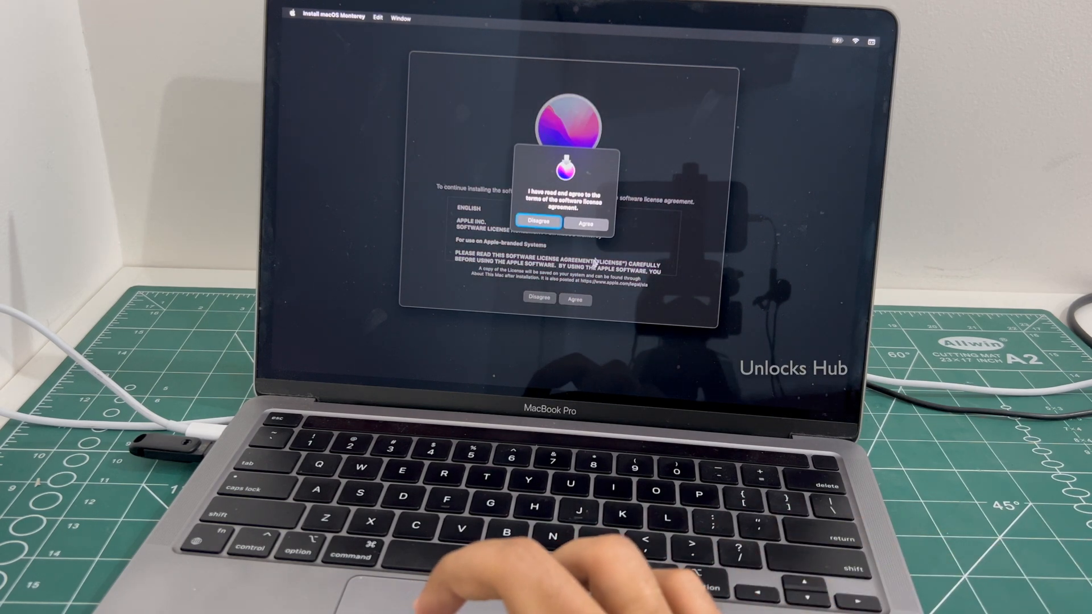
pyautogui.click(585, 223)
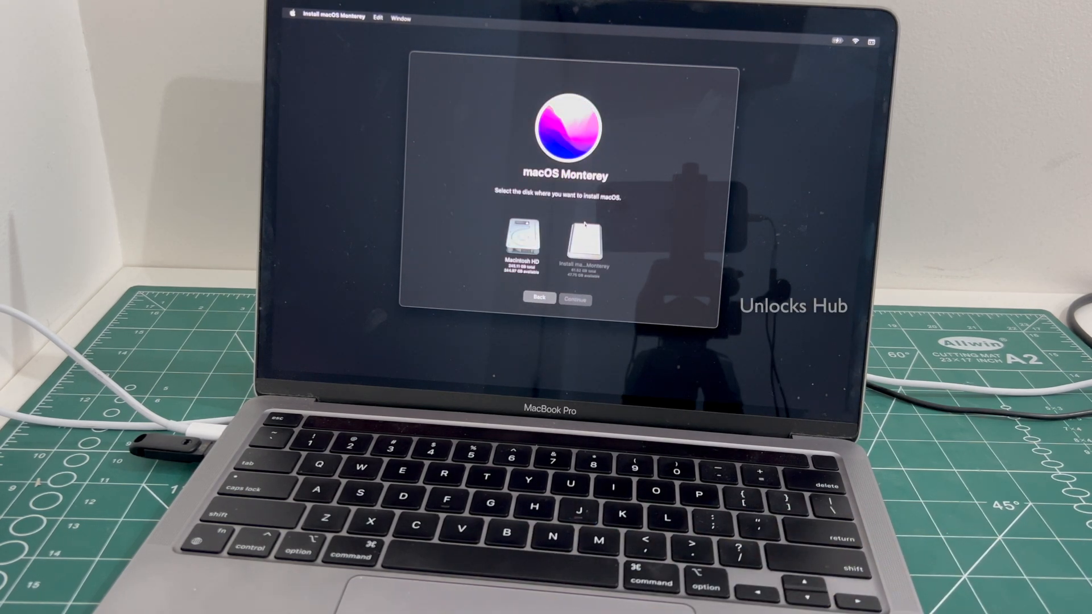
pyautogui.click(523, 243)
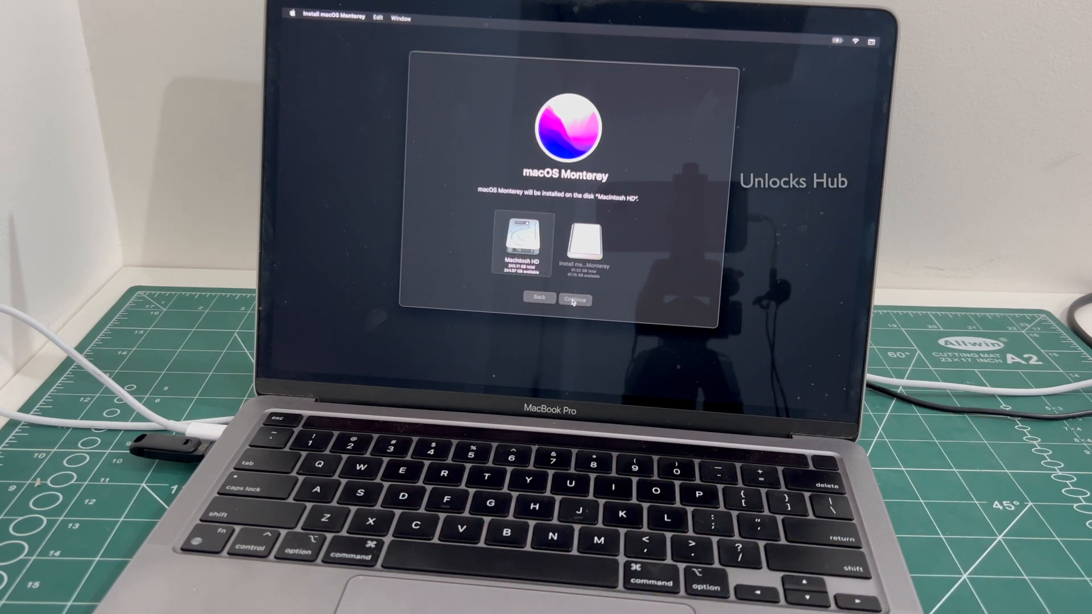
pyautogui.click(574, 301)
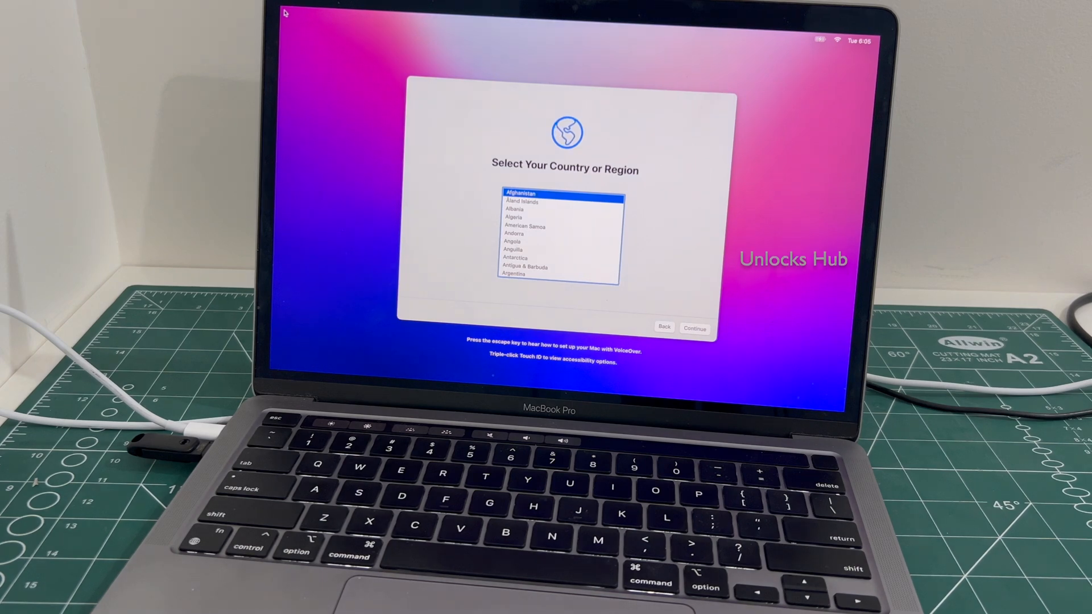
pyautogui.write('ia')
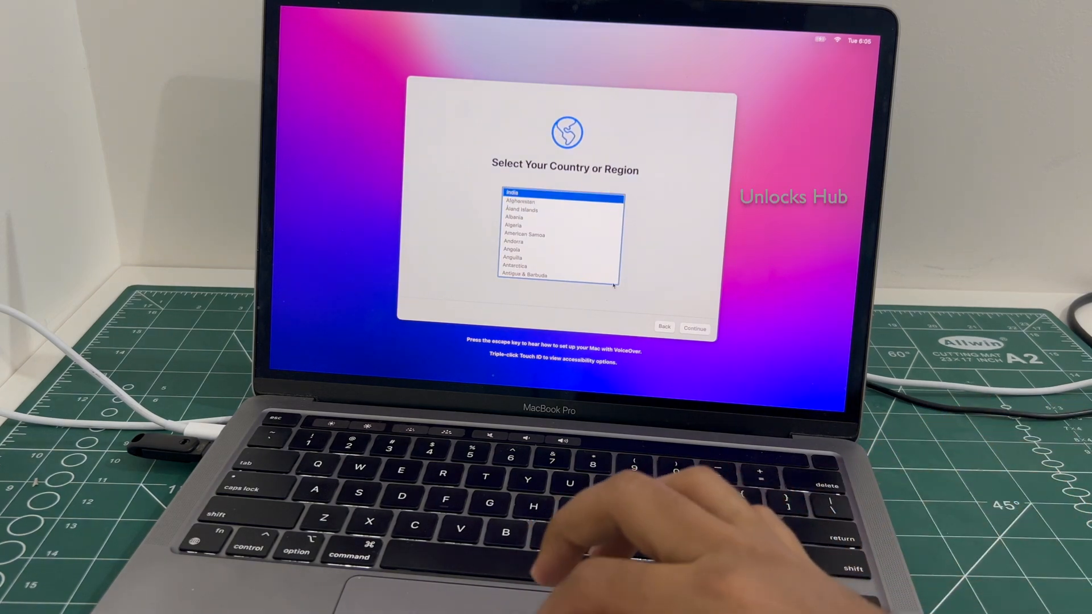
# Choose India, keep default languages, skip accessibility and migration through the privacy notice.
pyautogui.click(694, 328)
pyautogui.click(694, 328)
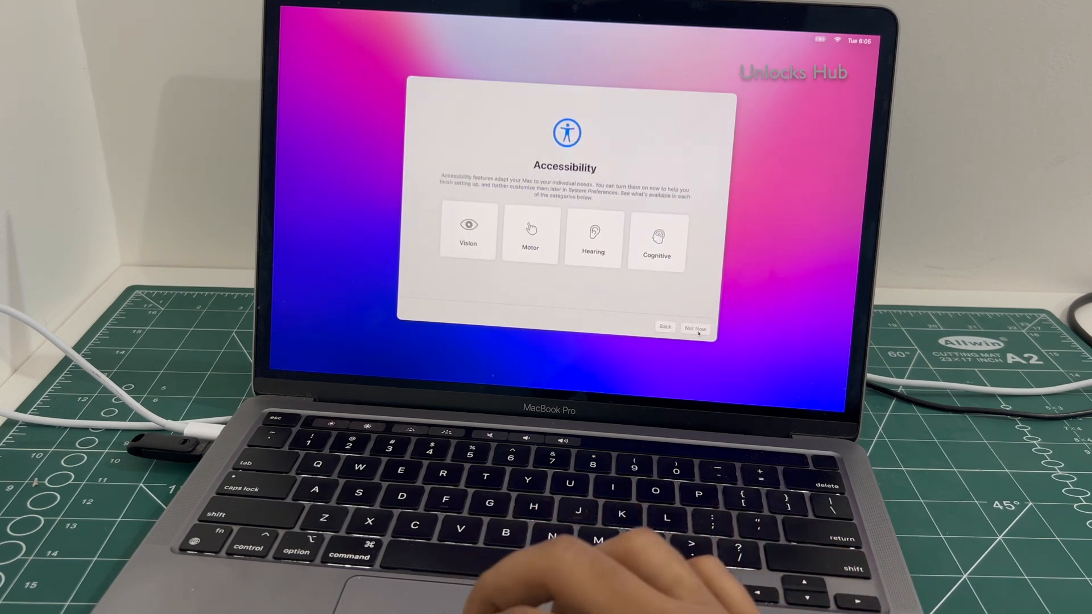
pyautogui.click(698, 332)
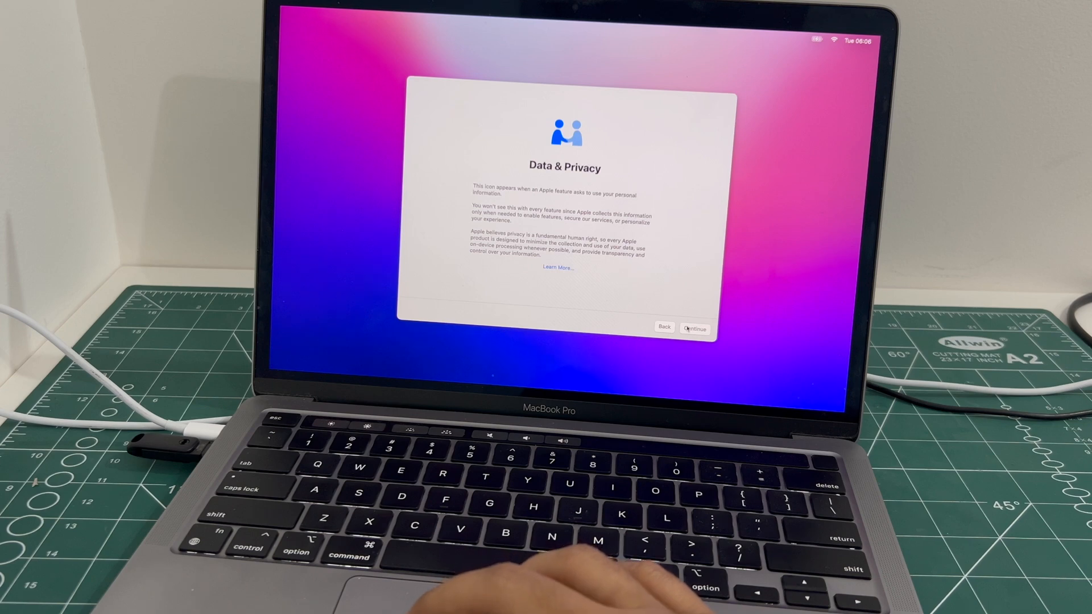
pyautogui.click(688, 330)
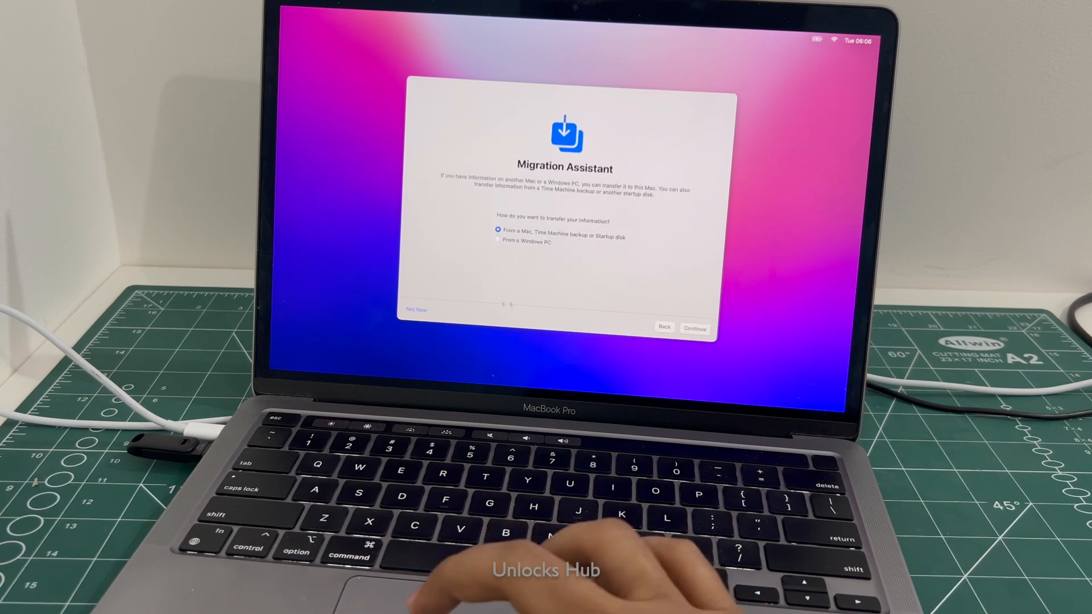
pyautogui.click(417, 310)
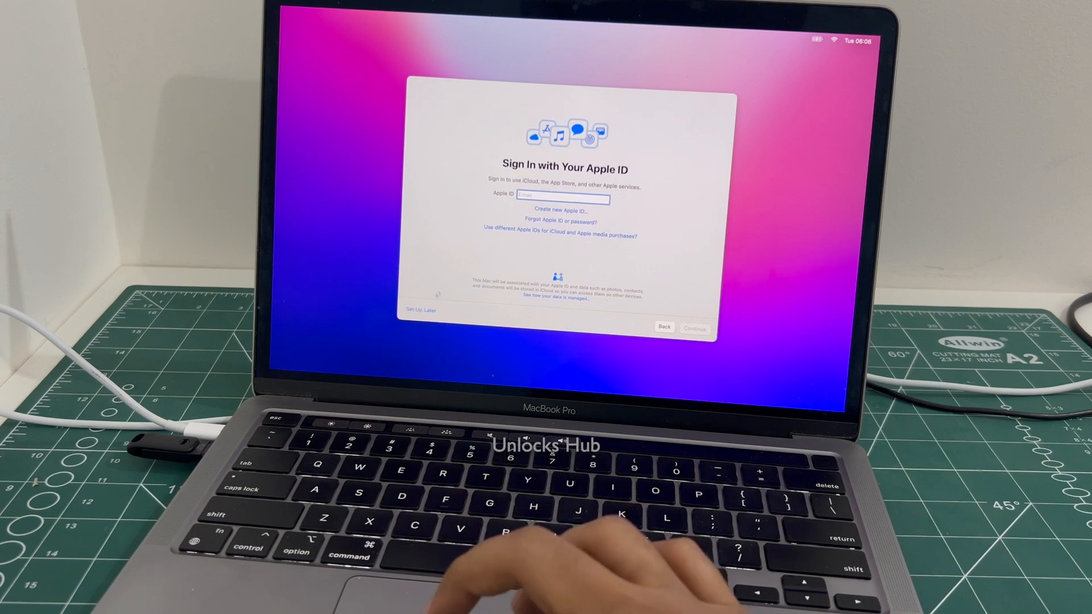
# Skip Apple ID sign-in and agree to the macOS terms and conditions.
pyautogui.click(420, 311)
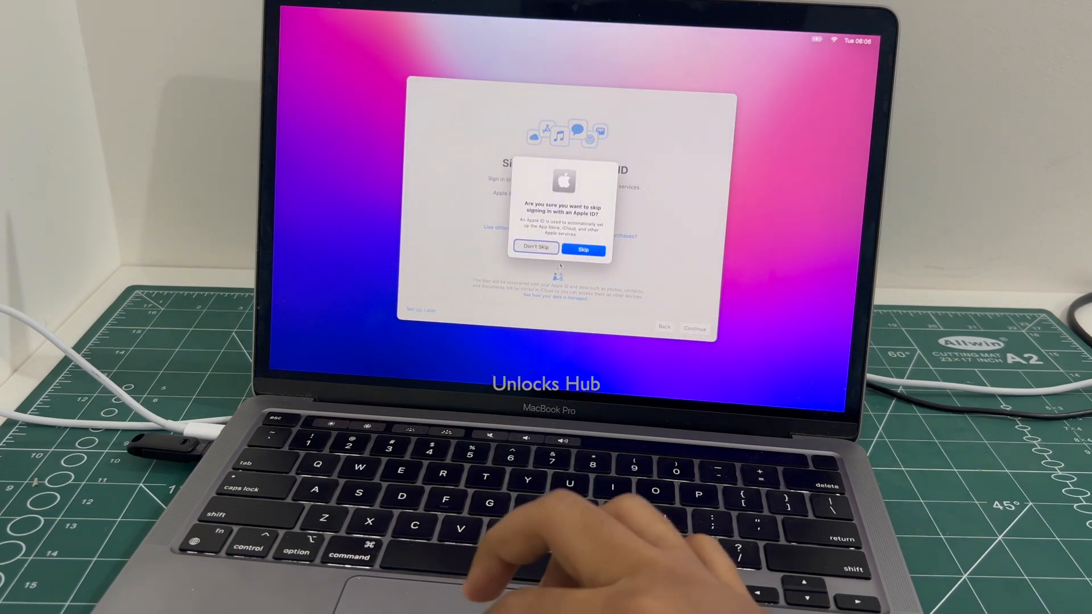
pyautogui.click(577, 249)
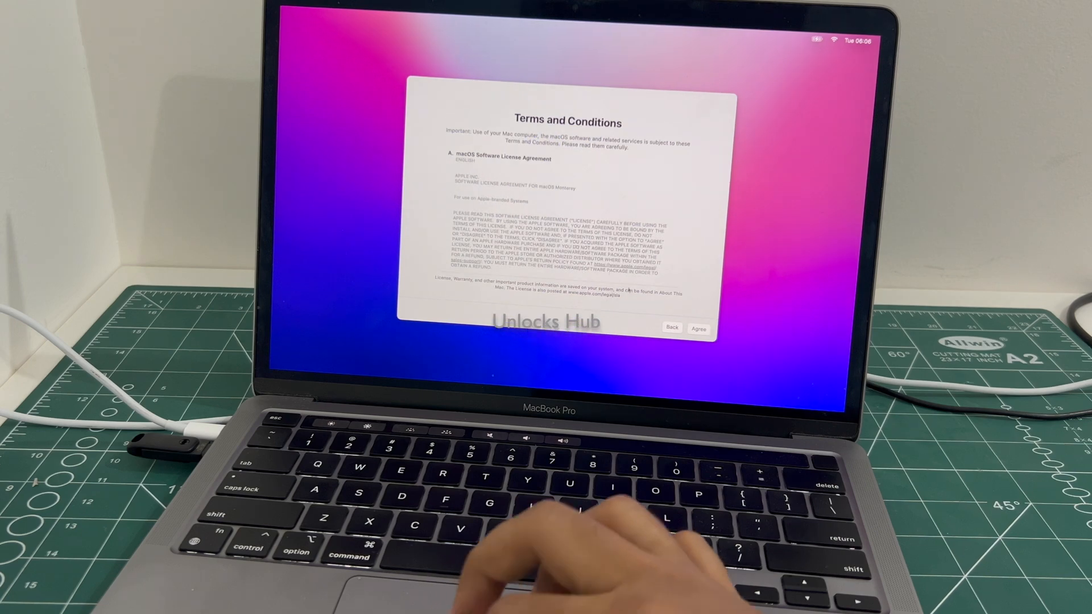
pyautogui.click(700, 328)
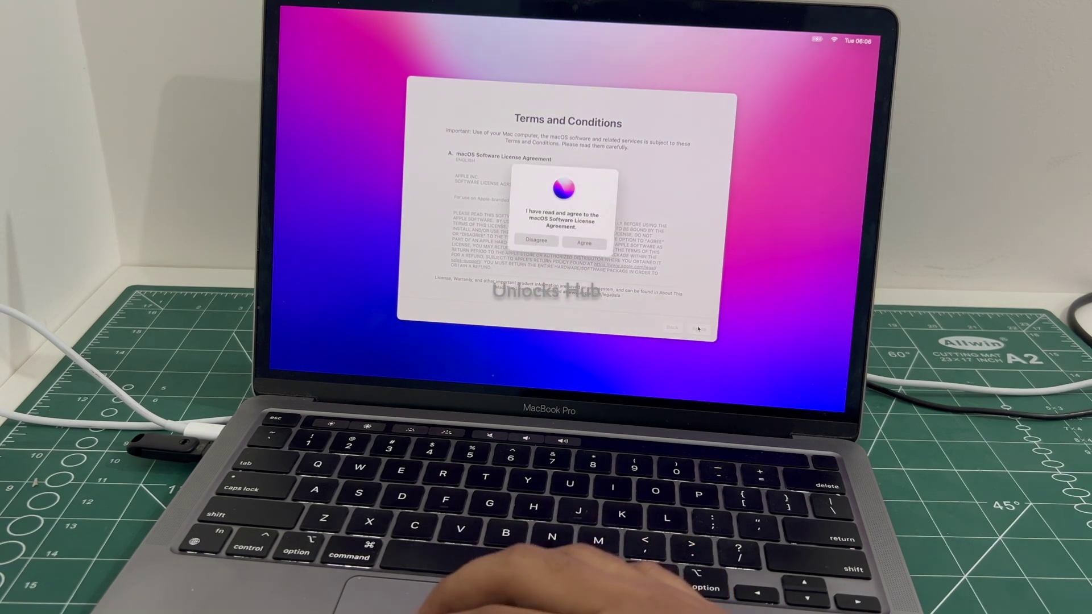
pyautogui.click(583, 243)
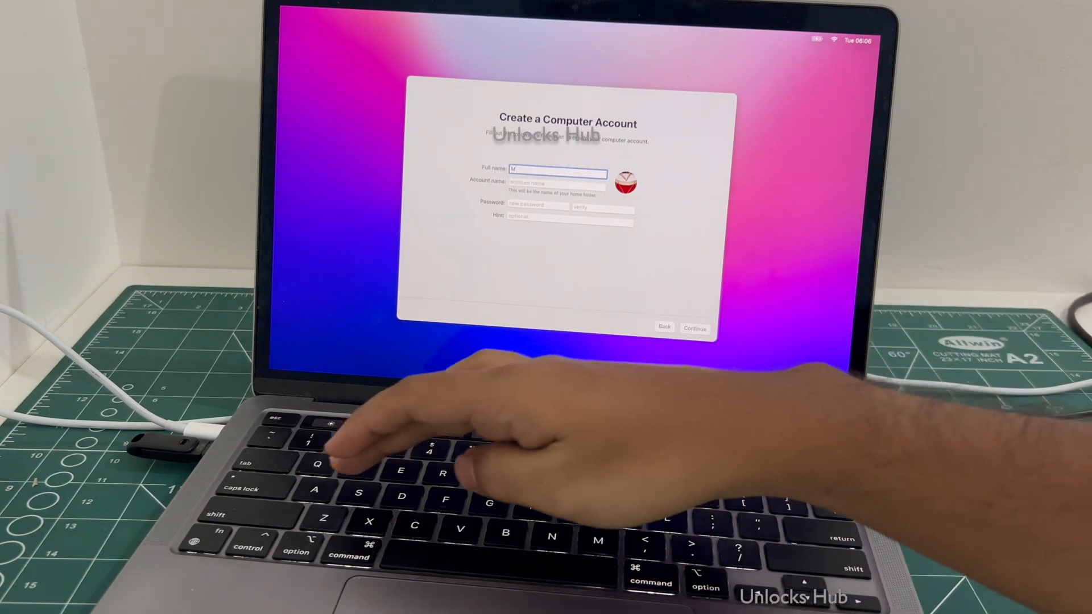
pyautogui.write('MacBook')
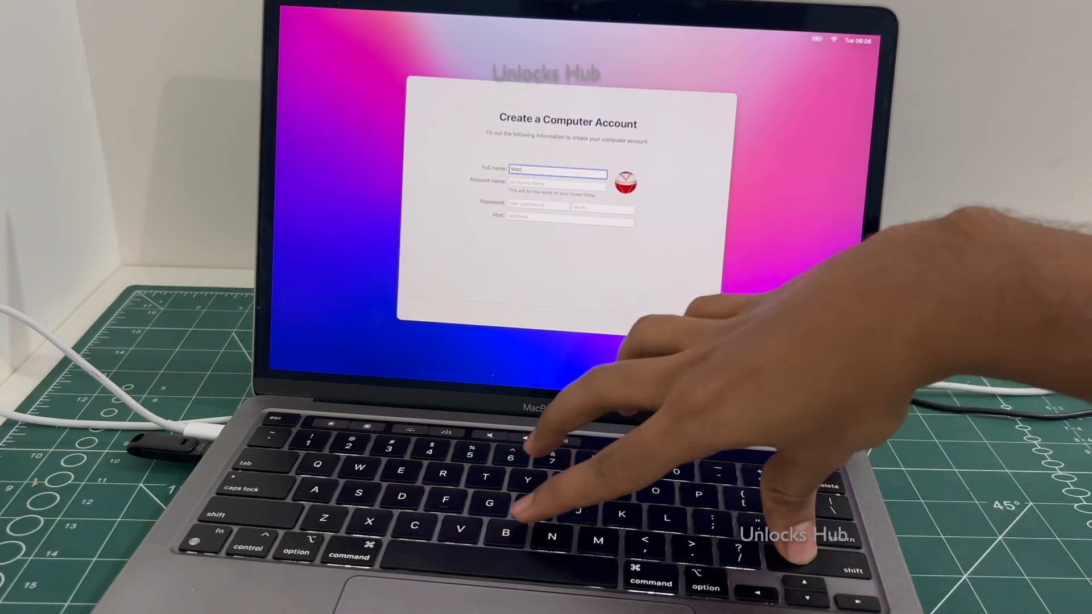
pyautogui.write(' Pr')
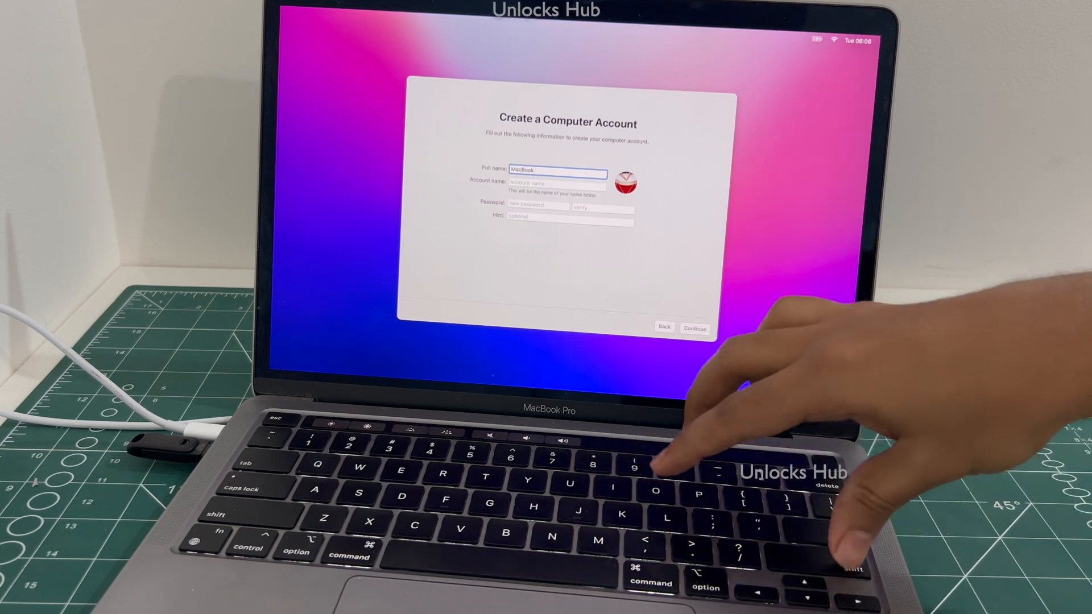
pyautogui.write('o')
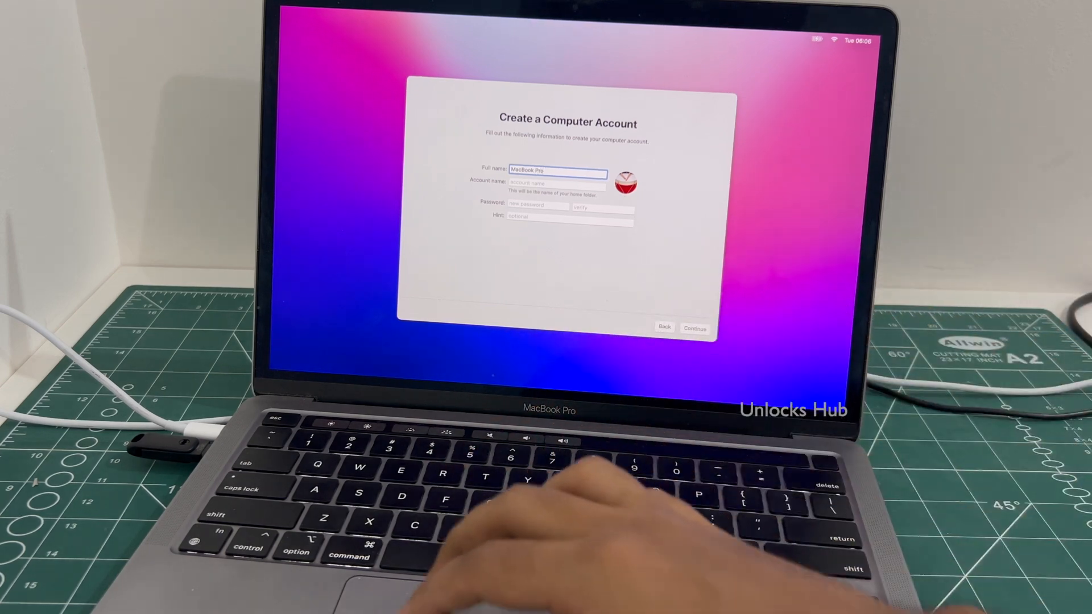
# Fill the MacBook Pro account name and password and create the local account.
pyautogui.press('Tab')
pyautogui.press('Tab')
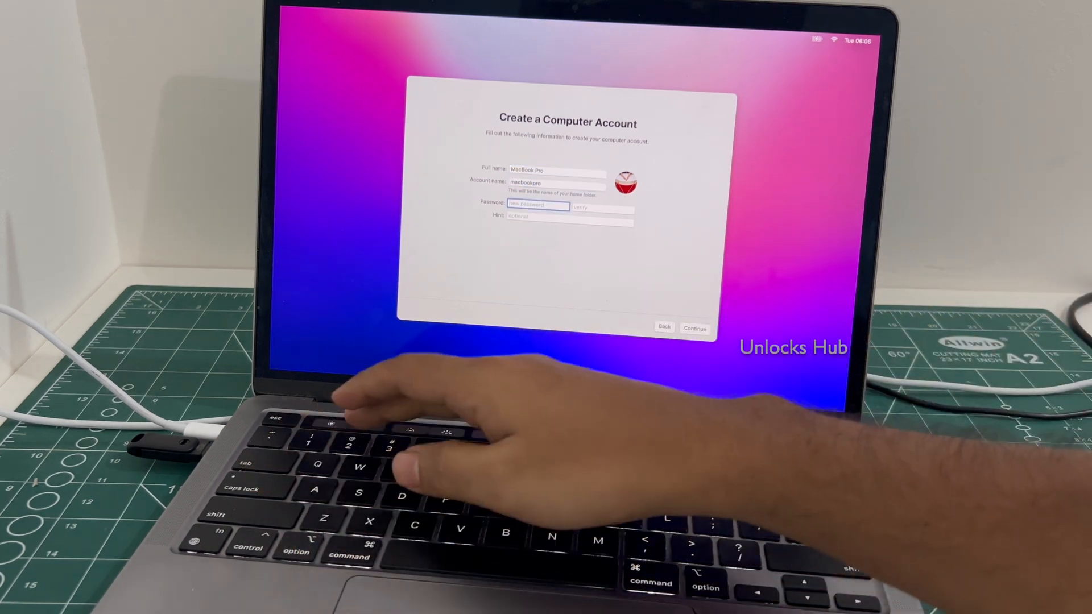
pyautogui.press('Tab')
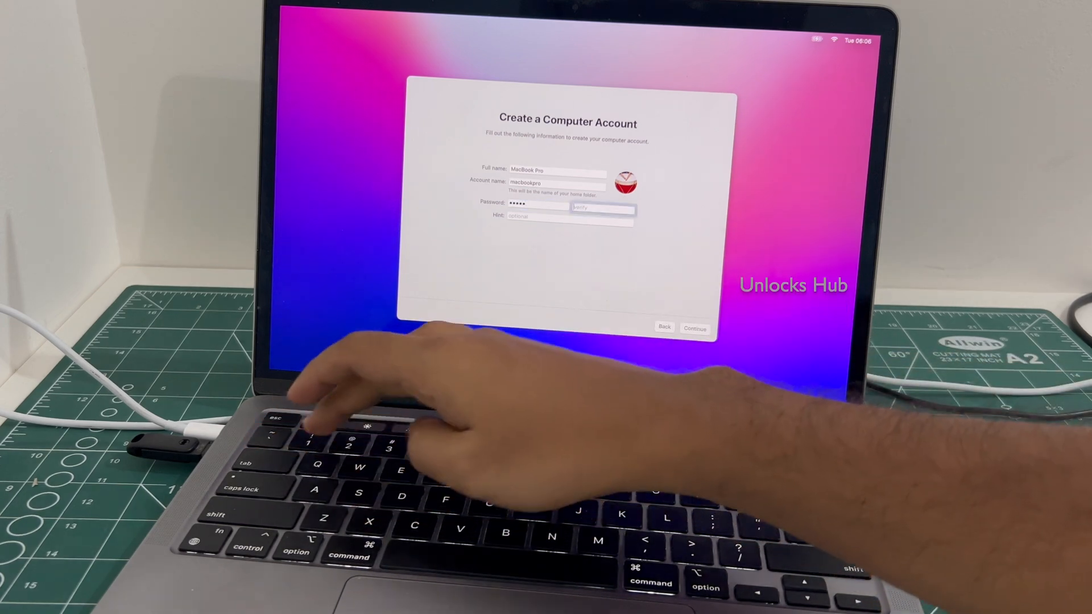
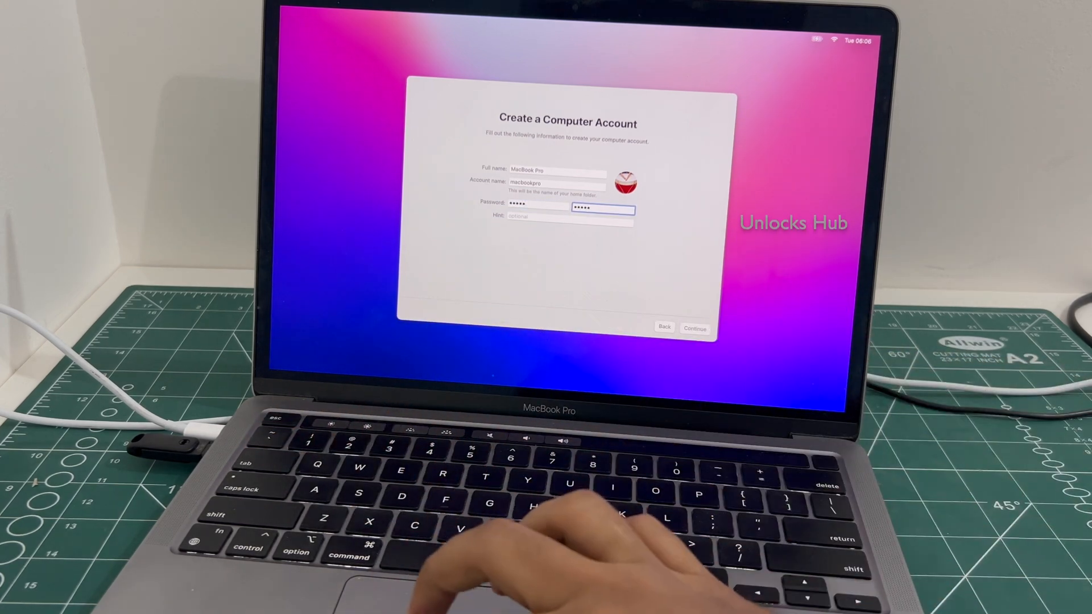
pyautogui.click(690, 332)
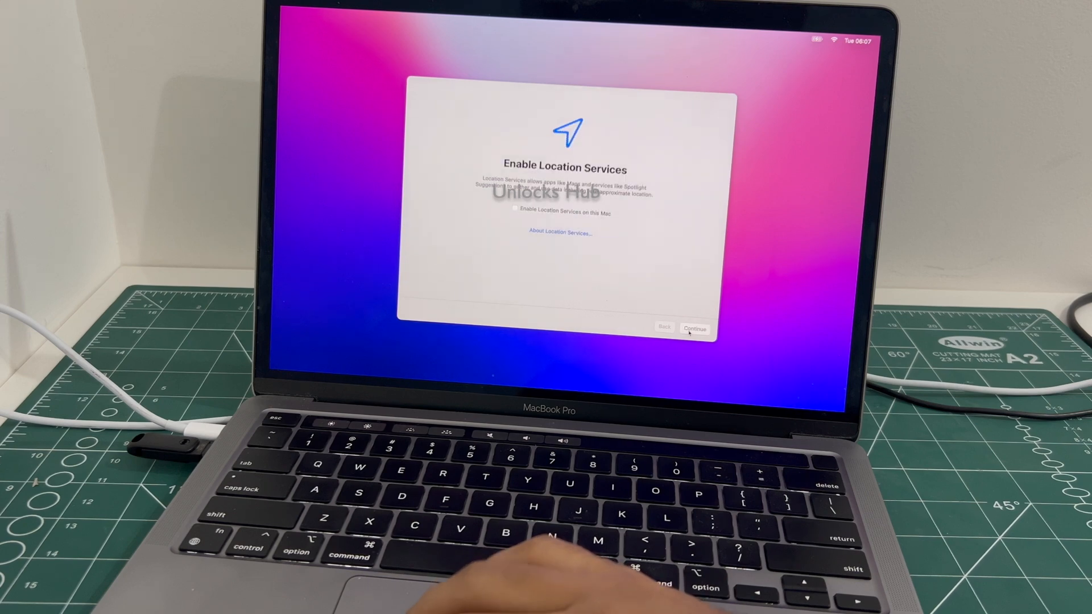
# Decline Location Services, keep the time zone and turn off sharing Mac analytics.
pyautogui.click(690, 331)
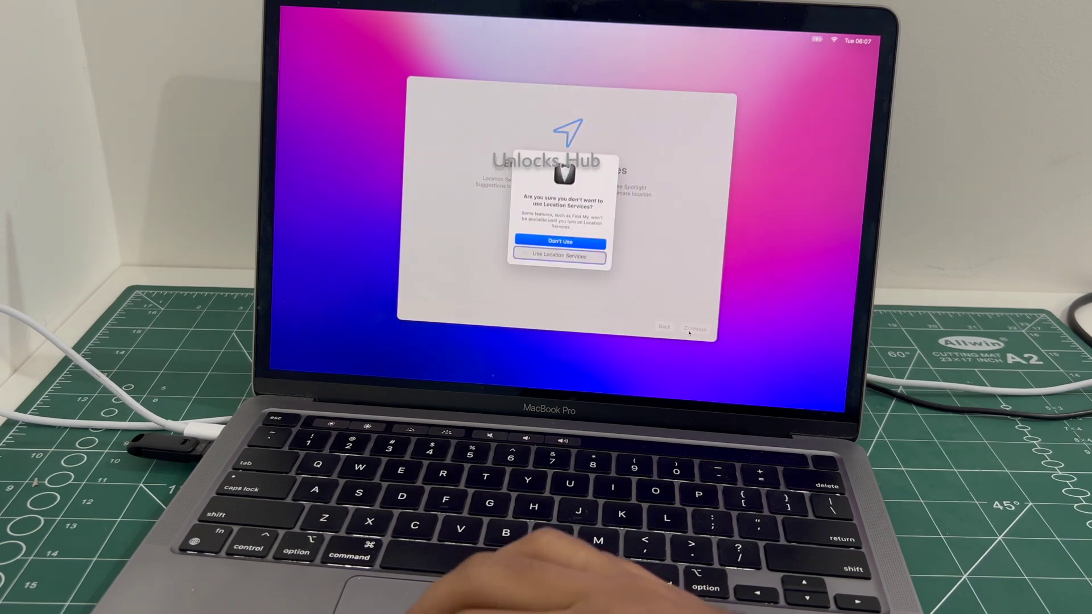
pyautogui.click(587, 244)
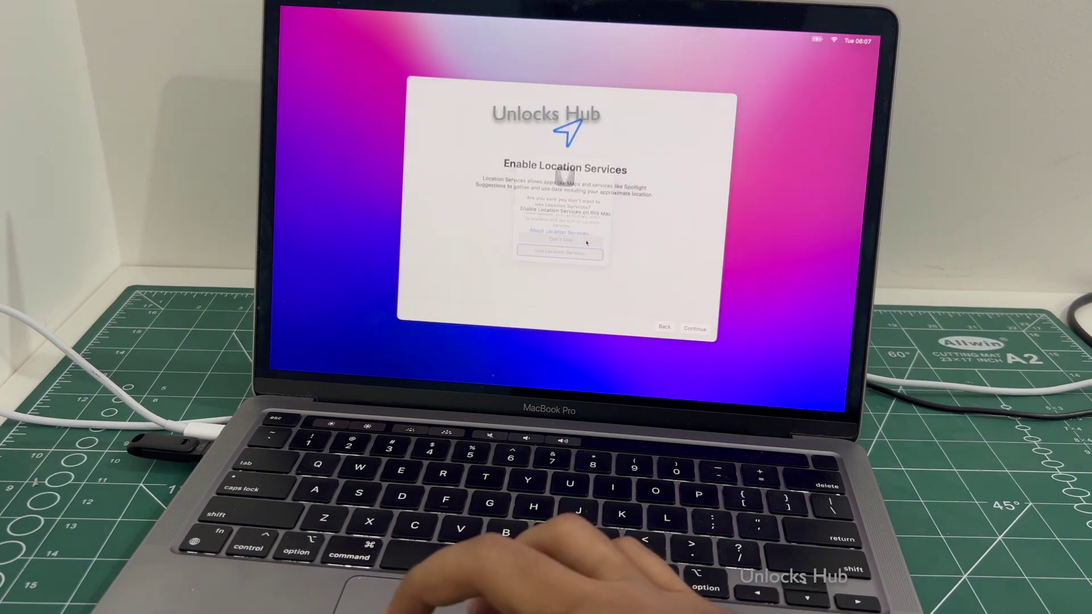
pyautogui.click(693, 329)
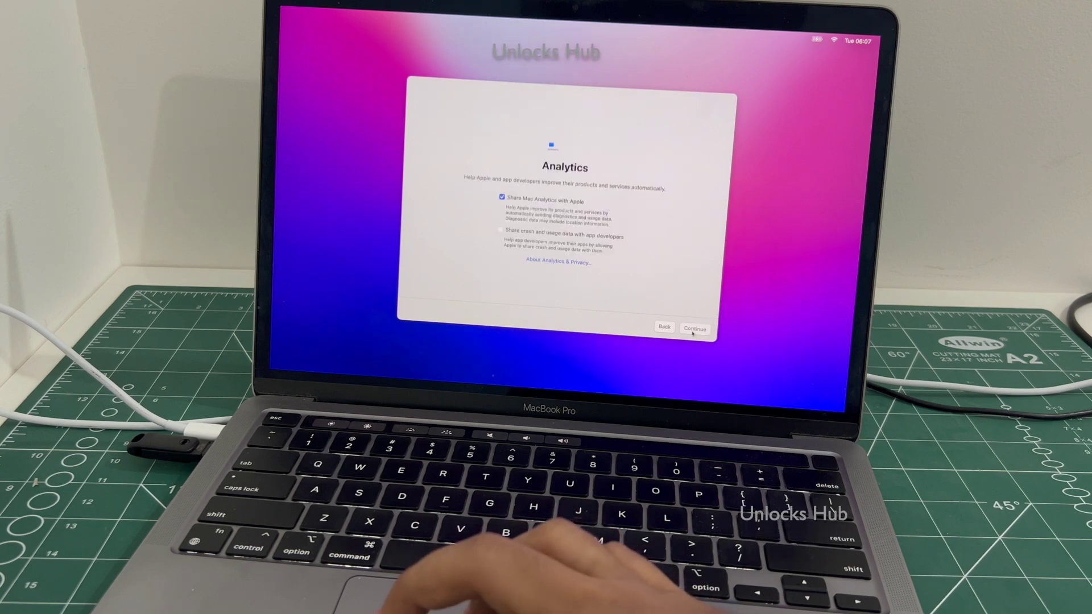
pyautogui.click(502, 198)
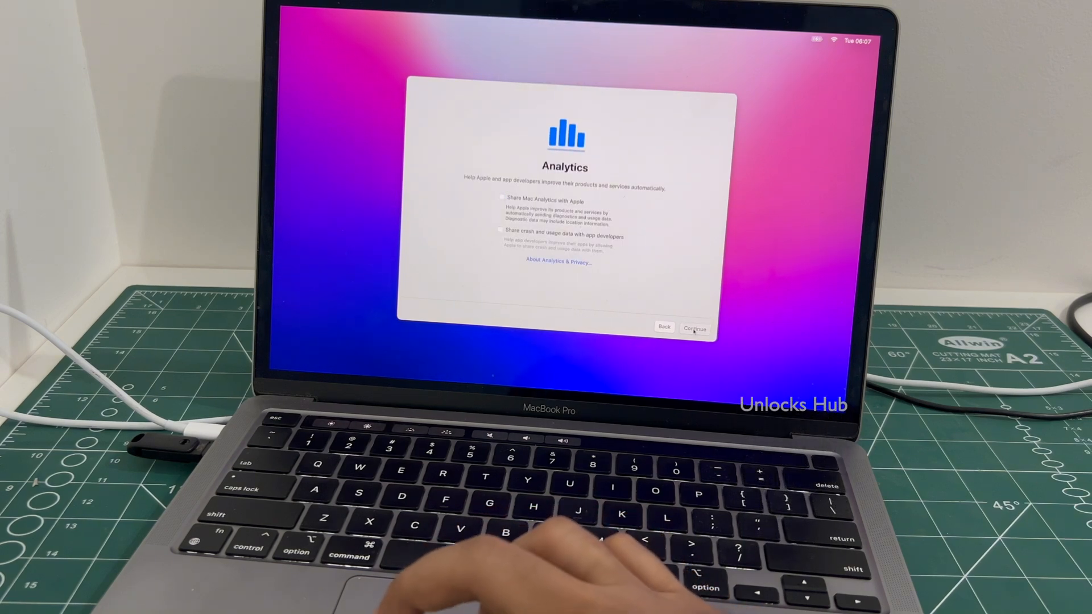
pyautogui.click(694, 330)
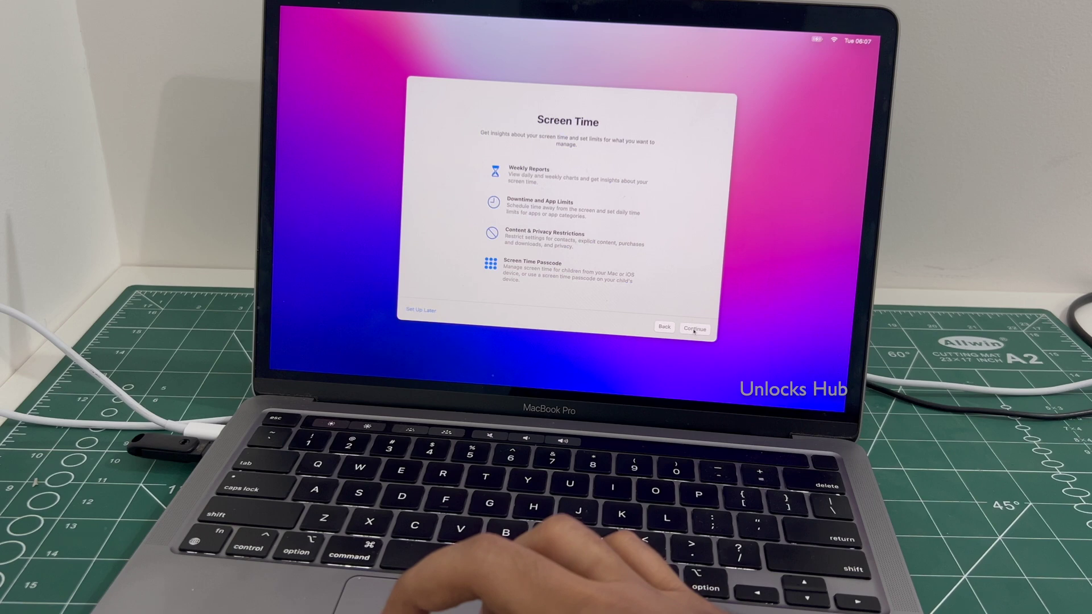
# Postpone Screen Time, disable Ask Siri, skip Touch ID and finish with Light appearance.
pyautogui.click(423, 310)
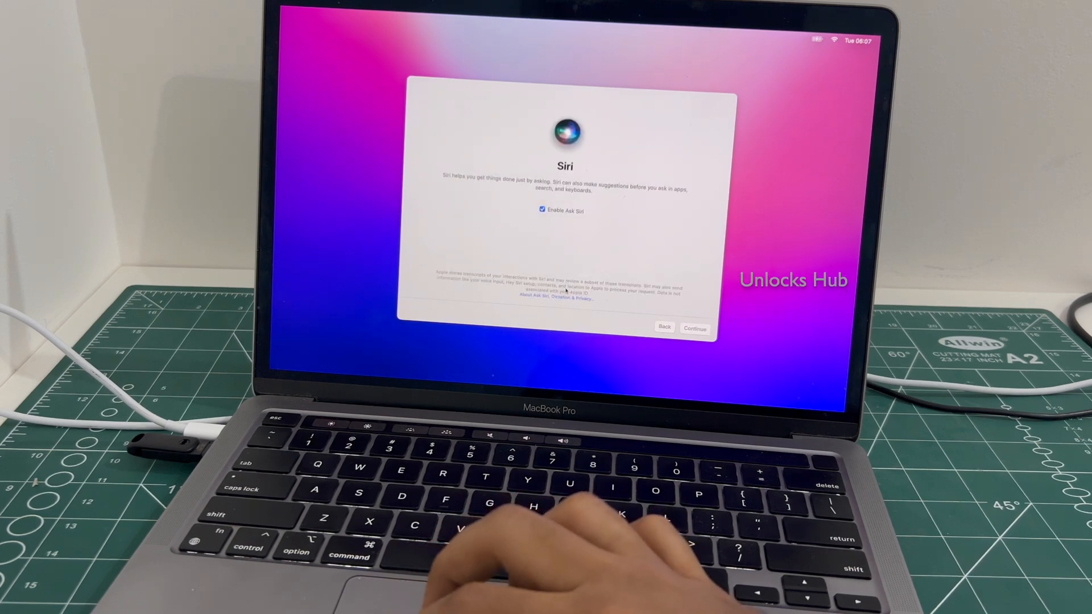
pyautogui.click(542, 209)
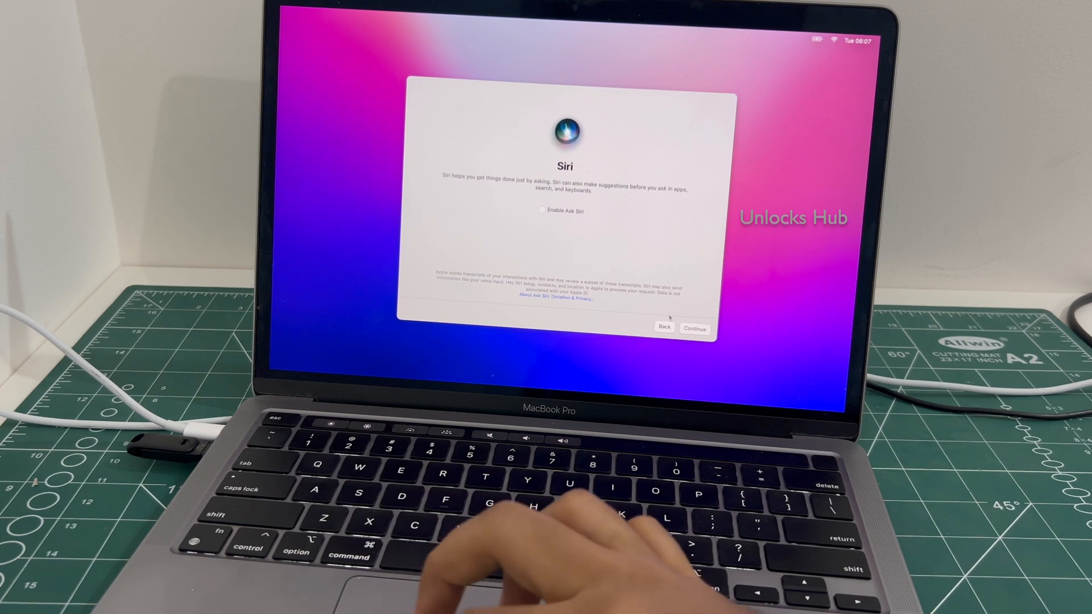
pyautogui.click(695, 328)
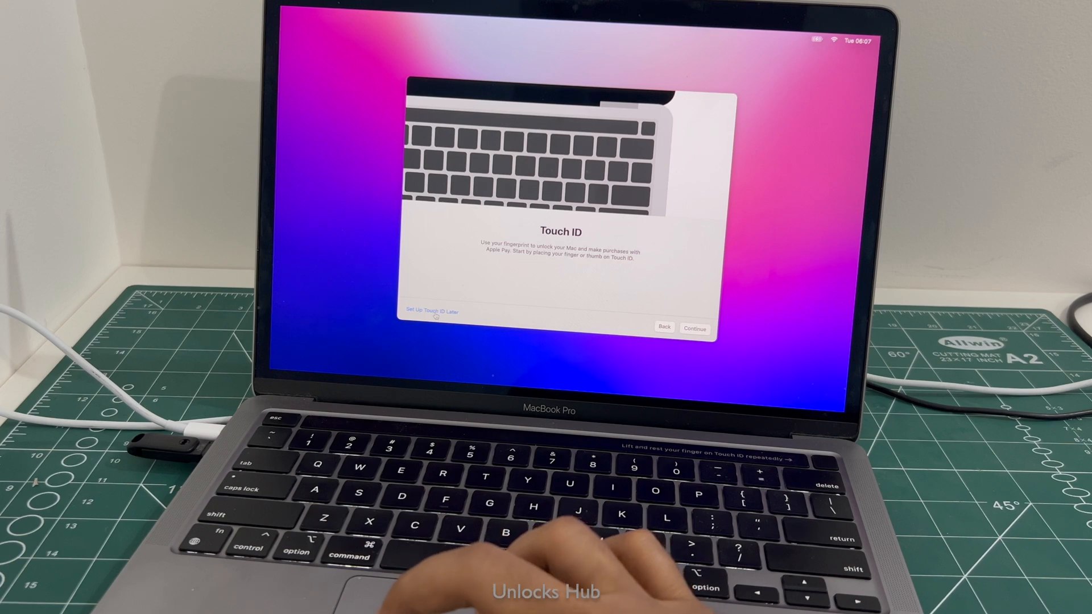
pyautogui.click(435, 312)
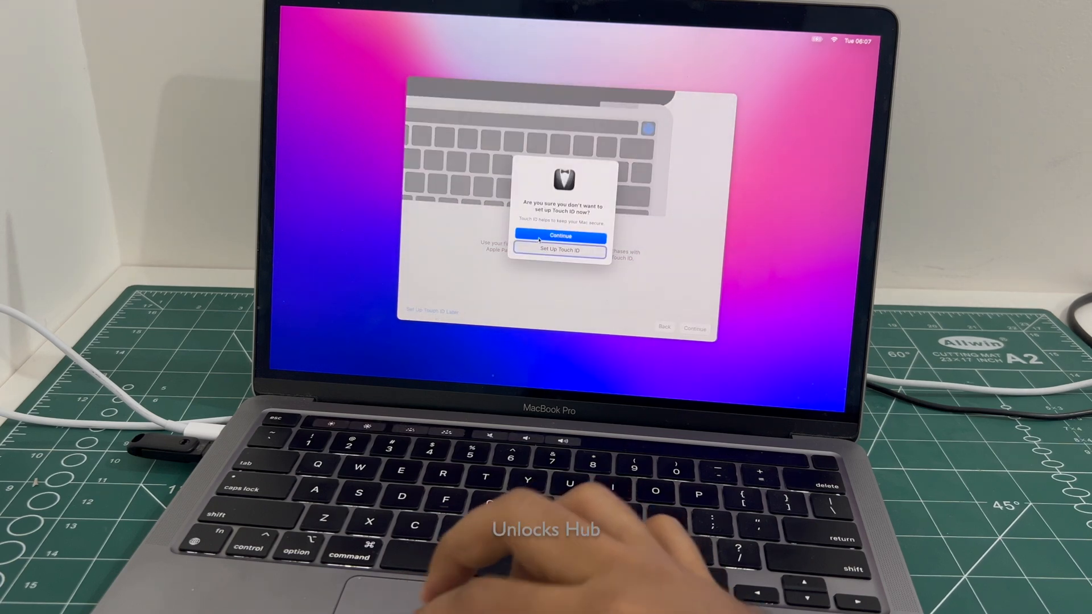
pyautogui.click(560, 236)
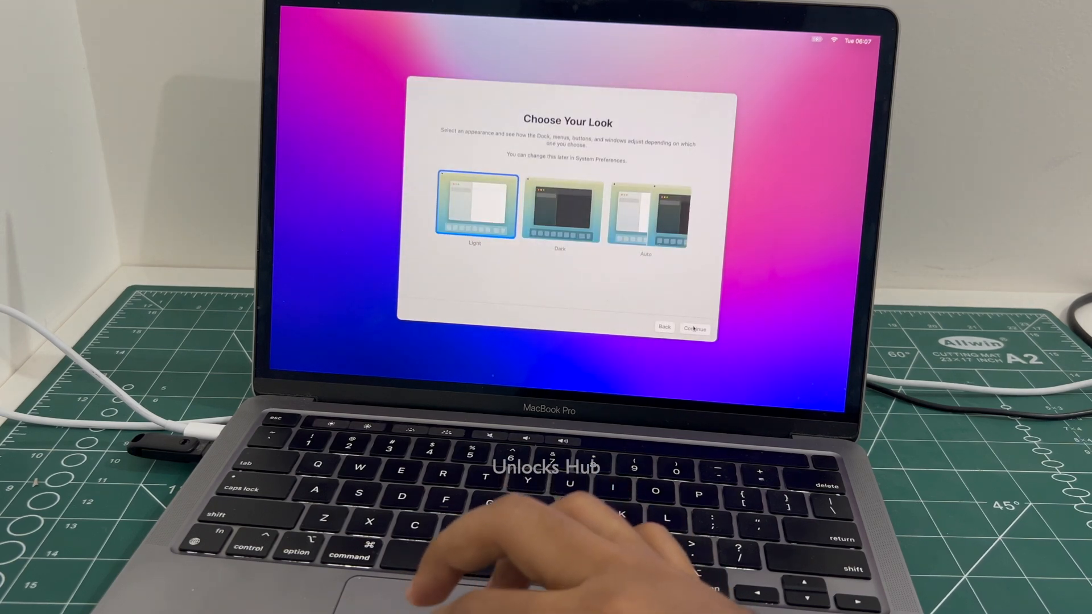
pyautogui.click(694, 328)
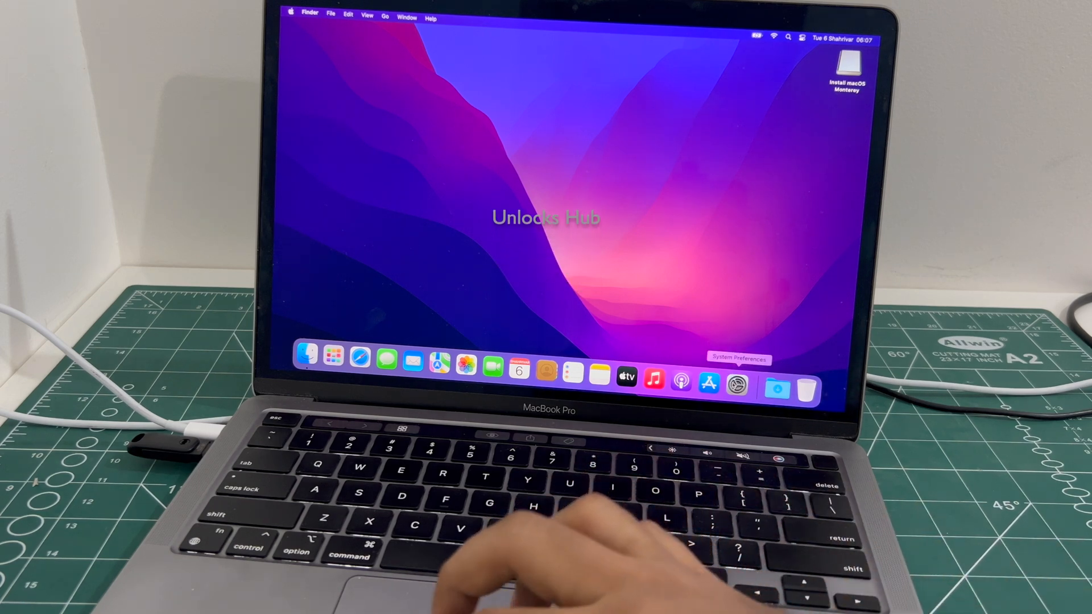
# Check in System Preferences that no Apple ID is signed in, returning to the main grid.
pyautogui.click(737, 384)
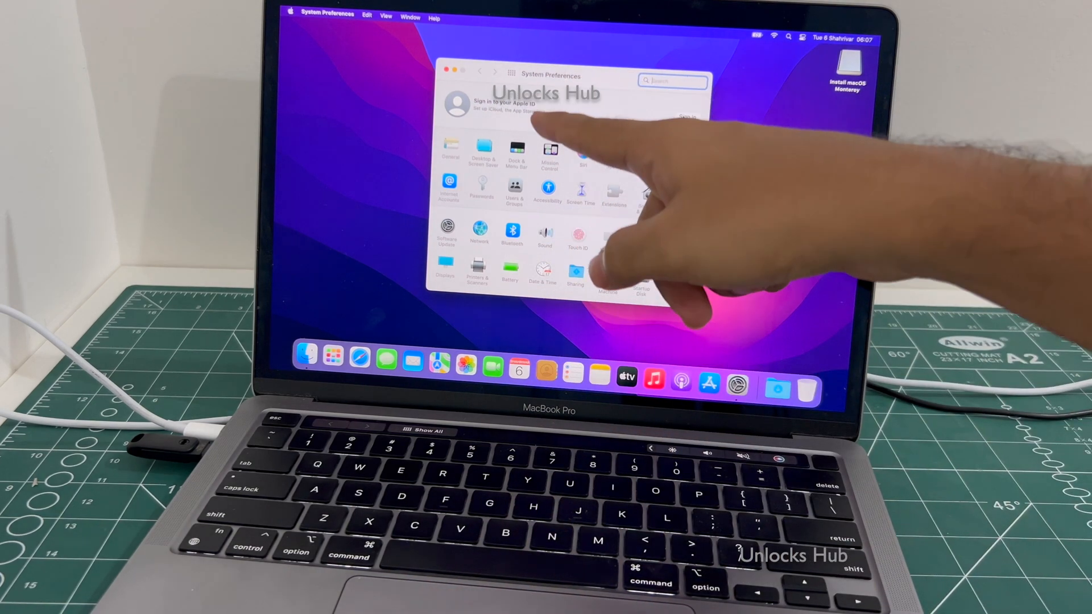
pyautogui.click(684, 119)
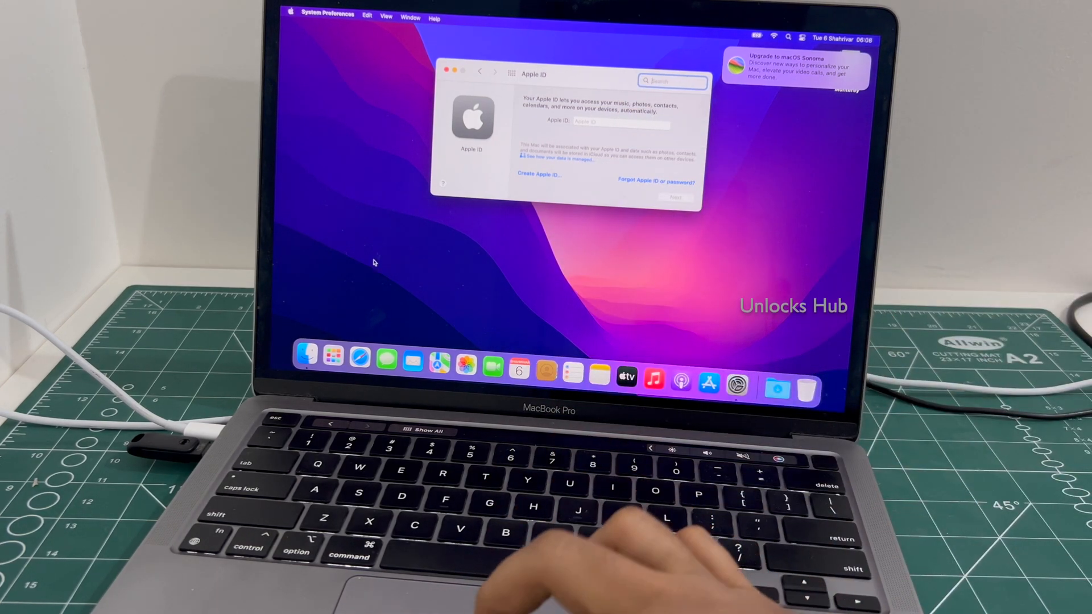
pyautogui.click(307, 357)
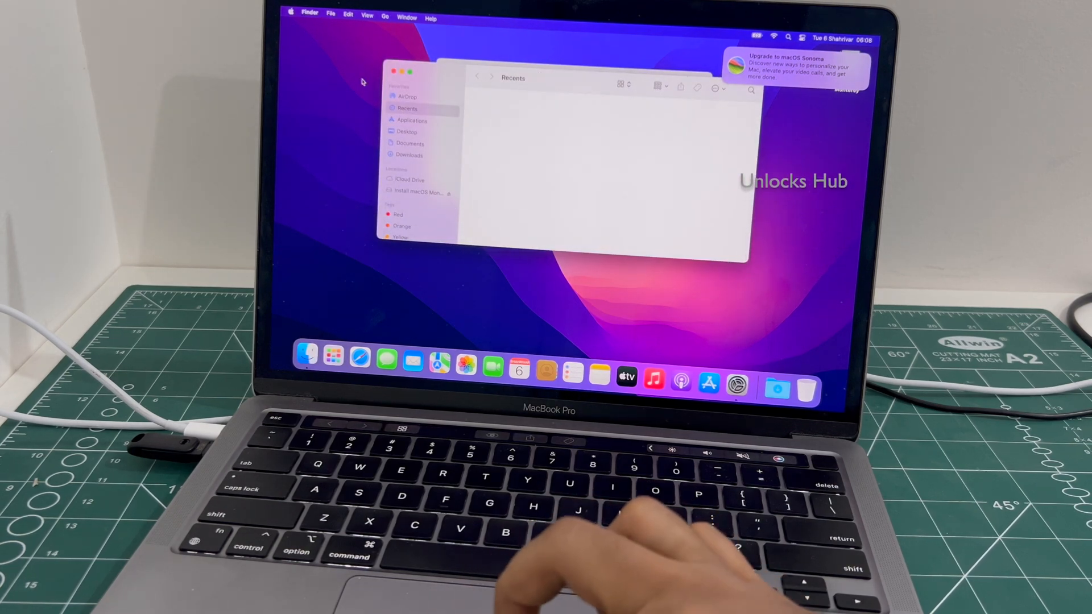
pyautogui.click(393, 72)
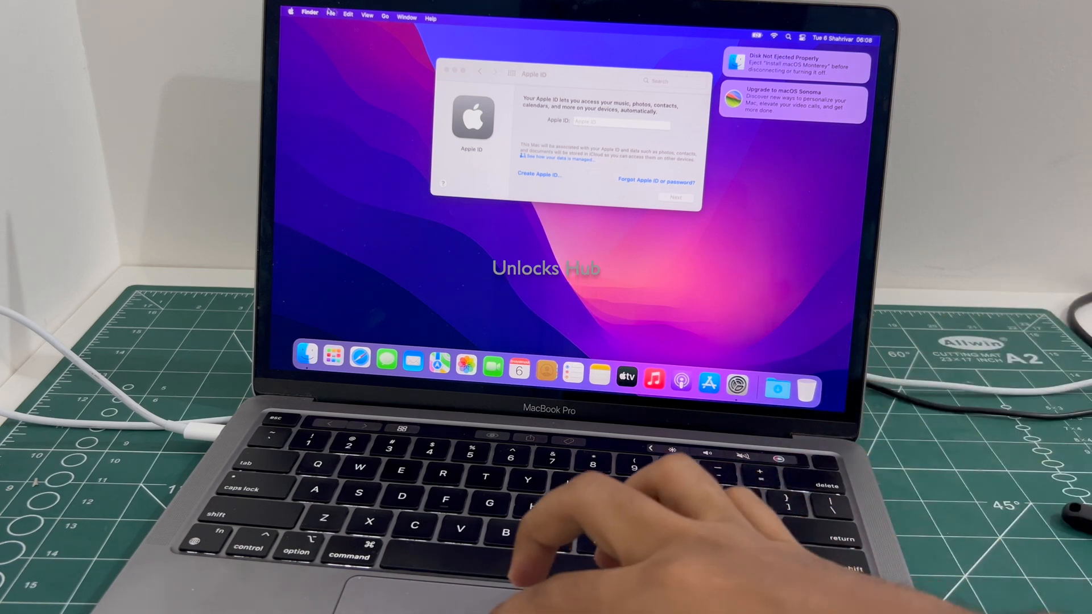
pyautogui.click(481, 73)
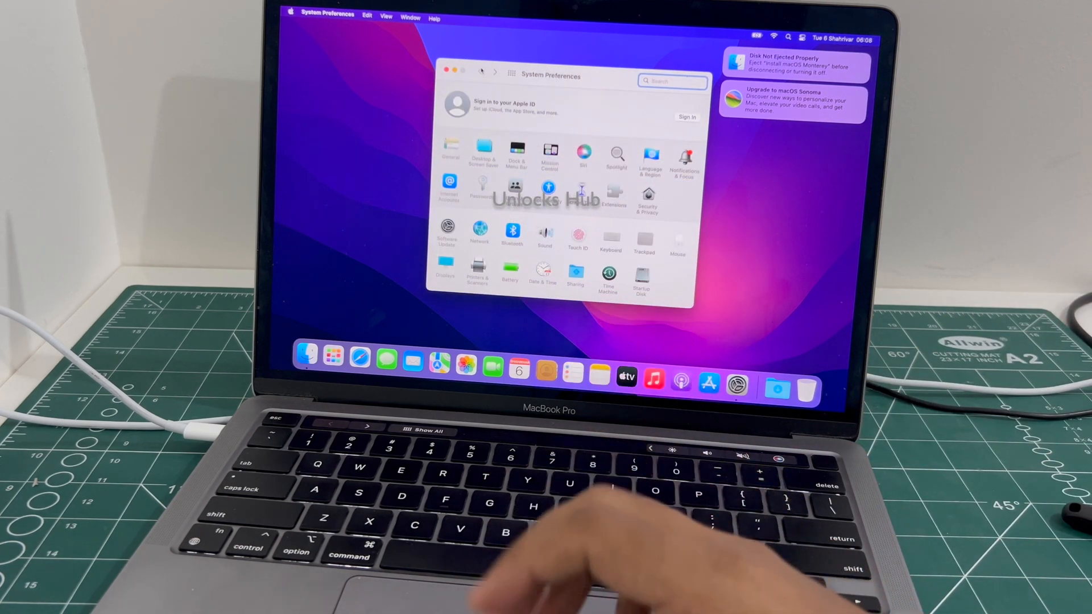